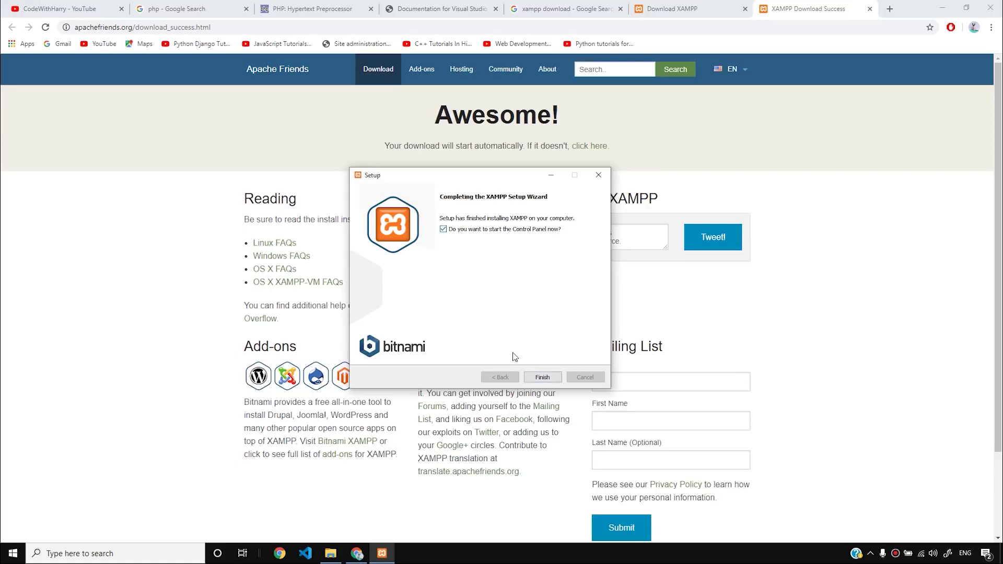
Finish the XAMPP setup with the Control Panel set to start, and save English as its language
left_click(543, 376)
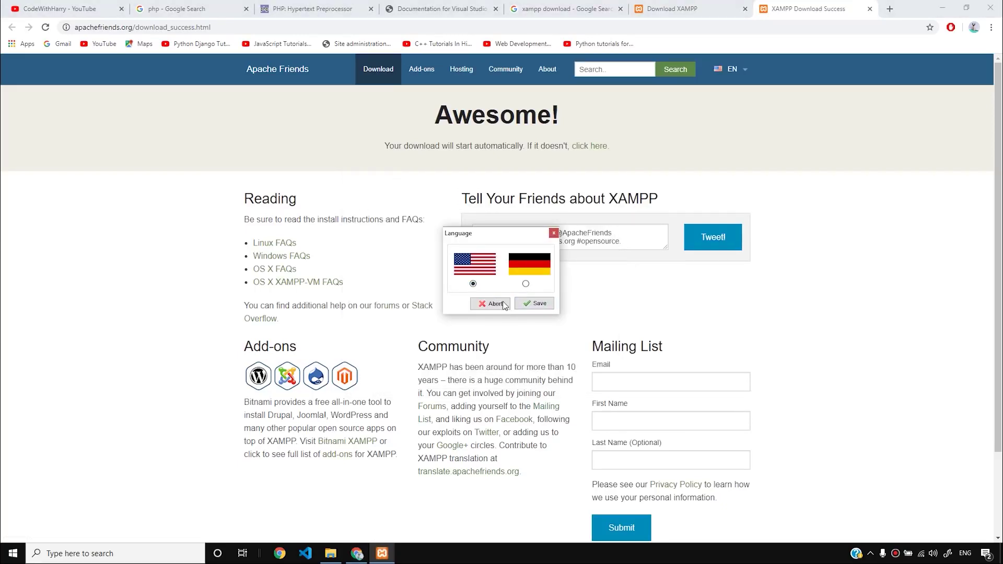
left_click(538, 304)
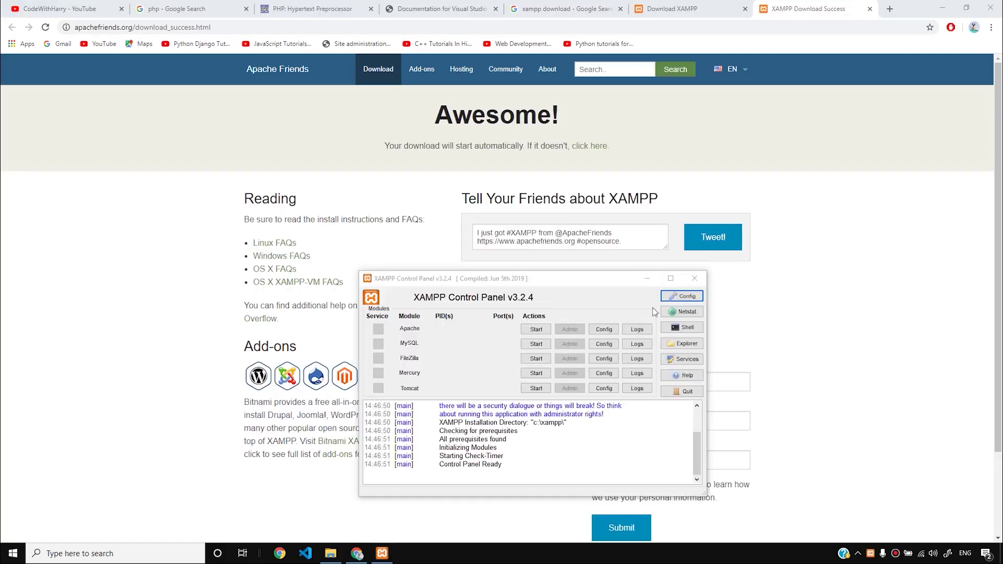
Reposition and enlarge the XAMPP Control Panel window, and start the Apache and MySQL modules
left_click_drag(626, 285, 628, 162)
left_click_drag(625, 281, 629, 162)
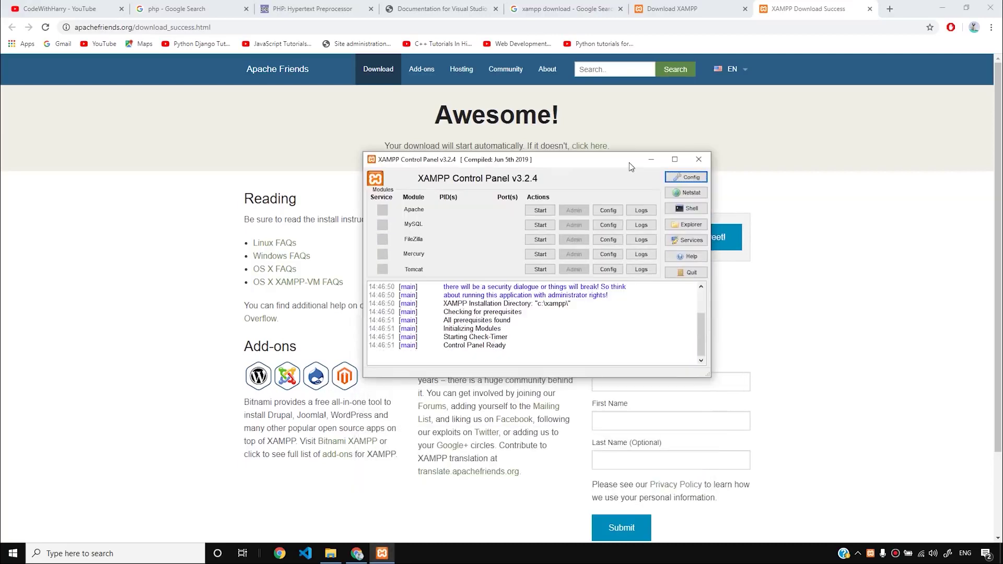
left_click_drag(368, 379, 202, 443)
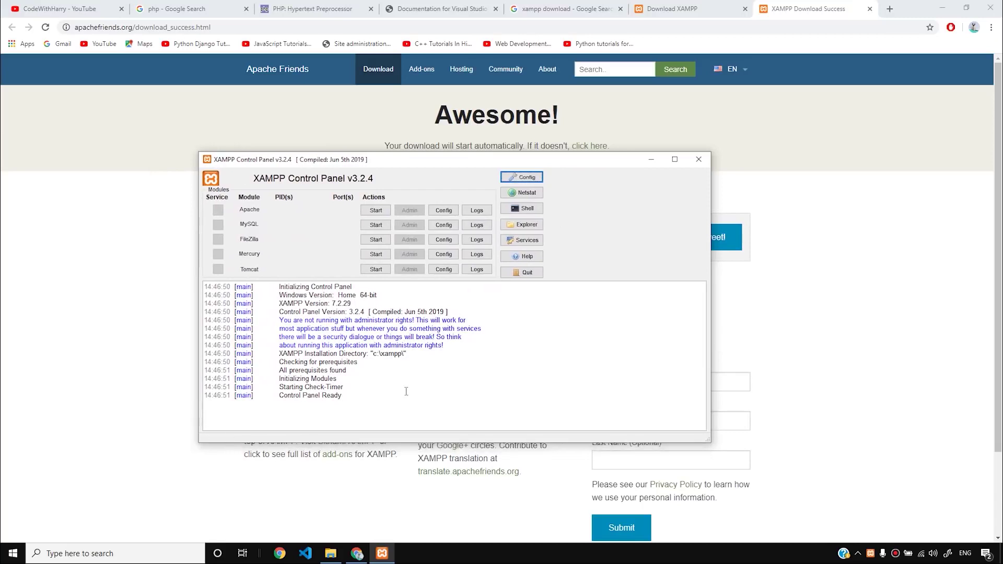
left_click(377, 211)
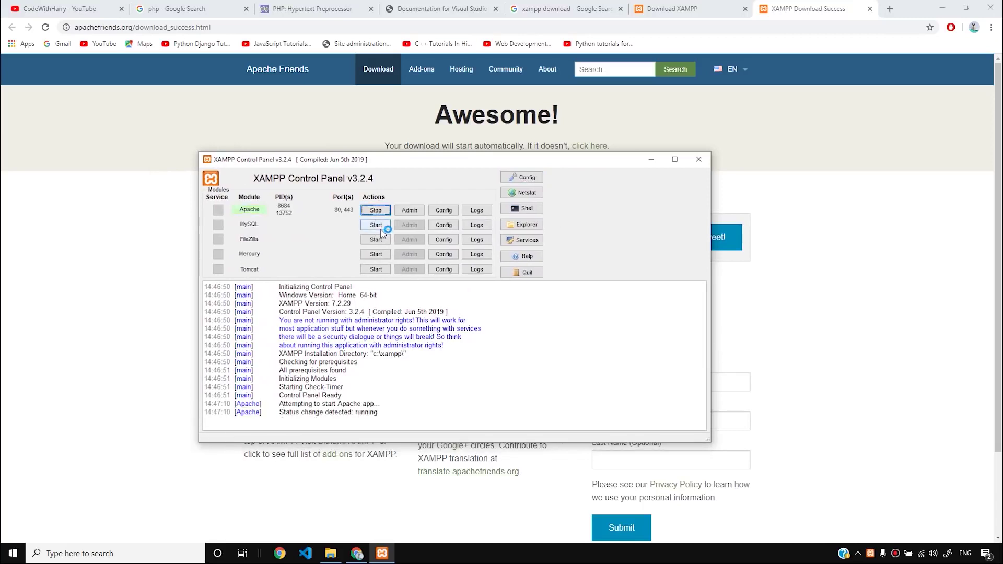
left_click(378, 226)
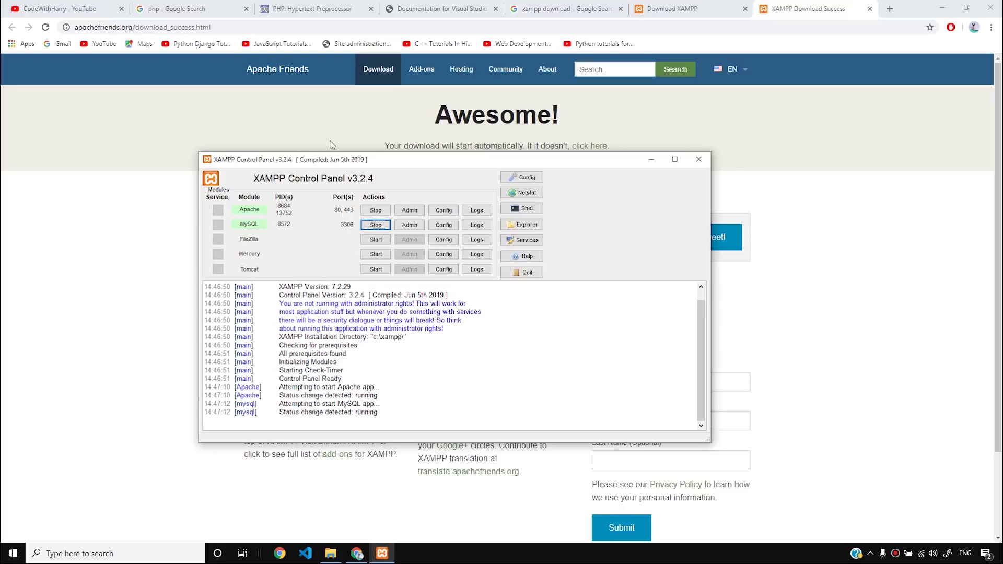
Open Task Manager, show the detailed process list, and maximize its window
right_click(531, 552)
left_click(570, 511)
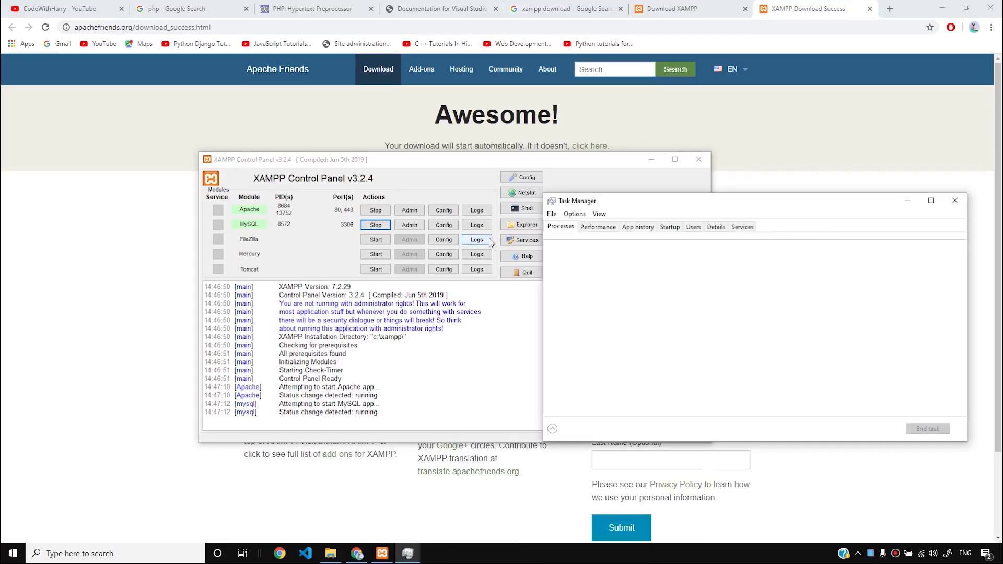
left_click(669, 228)
left_click(694, 228)
left_click(715, 228)
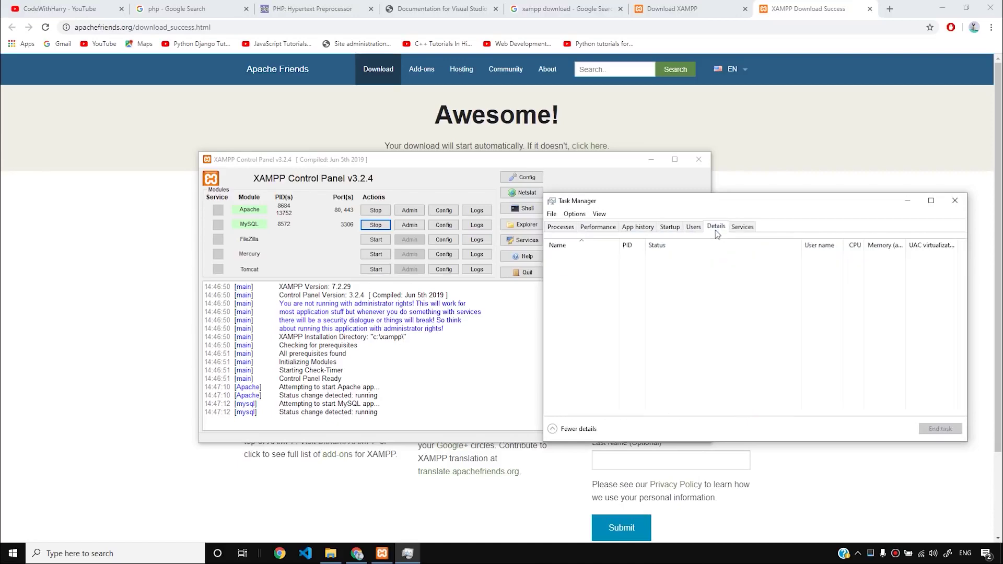
double_click(764, 209)
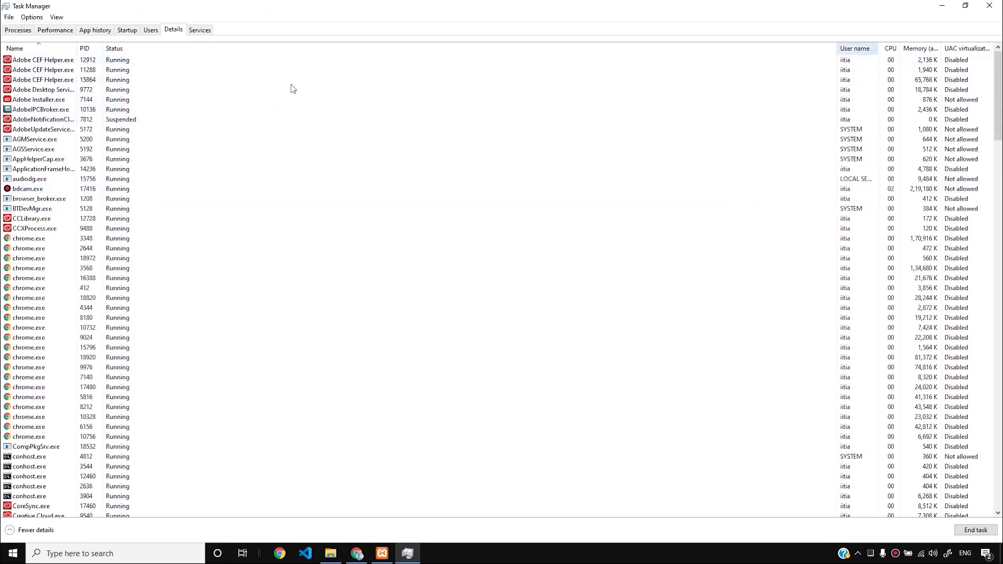
Widen the PID and Name columns and examine the running processes with their PIDs, ending on the services list
left_click_drag(103, 46, 379, 64)
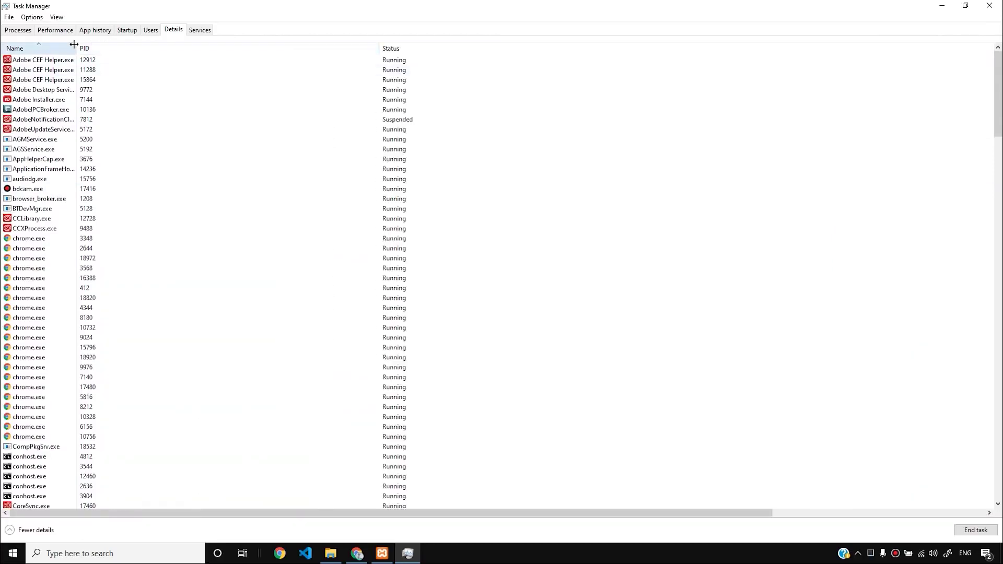
left_click_drag(77, 46, 315, 46)
scroll(403, 312, "down", 20)
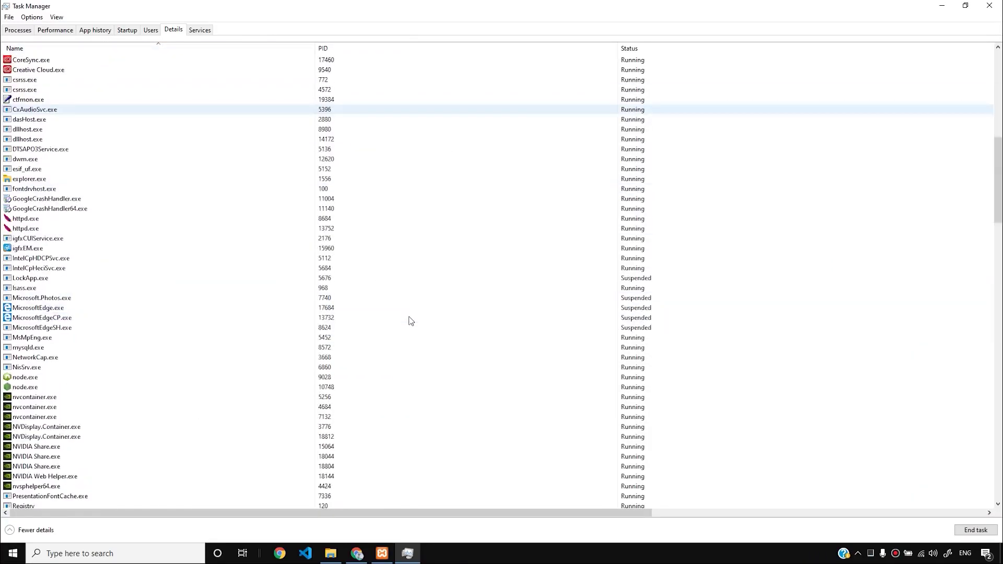
scroll(410, 320, "down", 4)
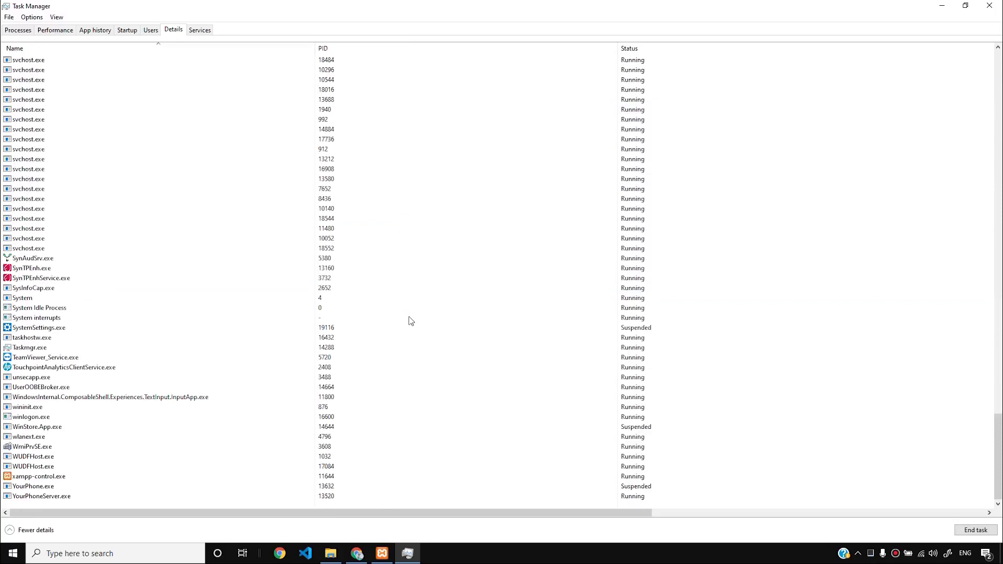
left_click_drag(217, 515, 679, 515)
scroll(832, 403, "up", 20)
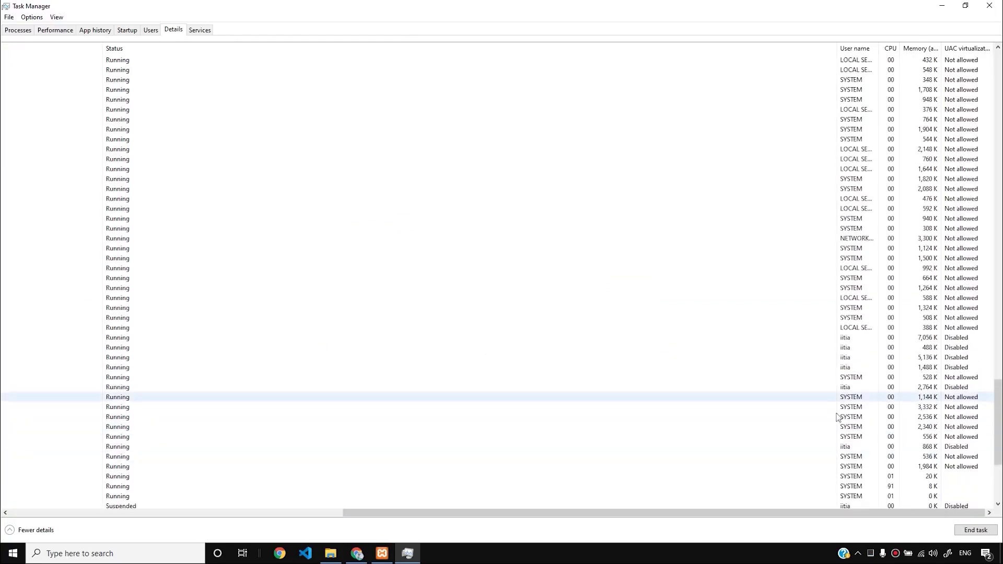
scroll(838, 428, "up", 12)
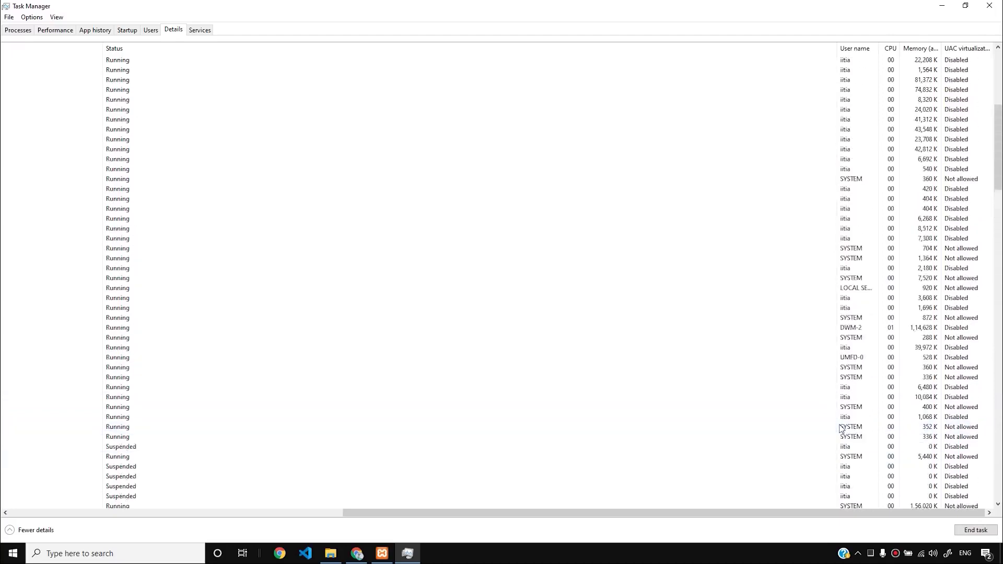
left_click_drag(993, 155, 994, 459)
left_click_drag(907, 514, 308, 501)
key("ctrl+Tab")
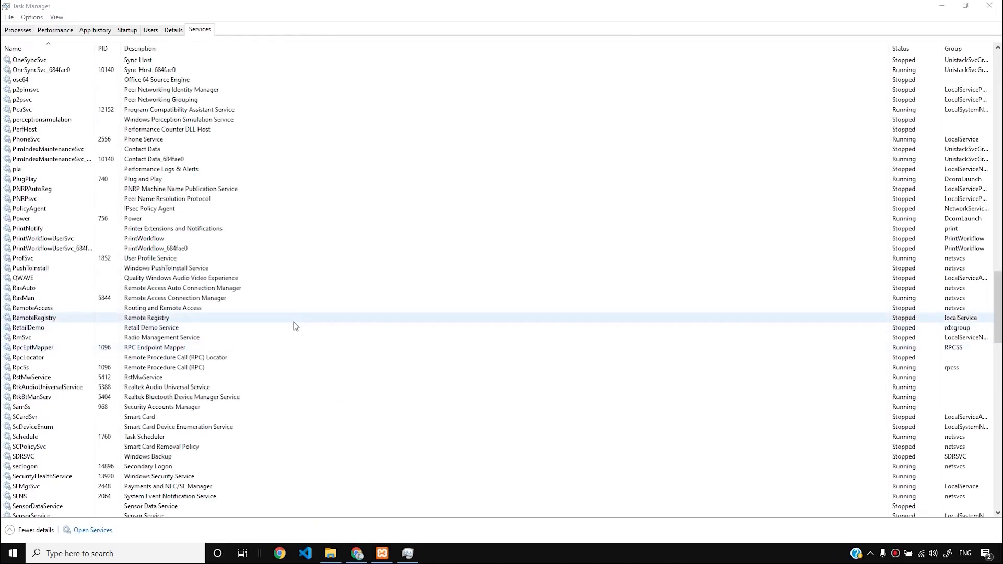
Open Resource Monitor and collapse Processes with Network Activity on its network view to bring up the listening ports
left_click(183, 557)
type("re")
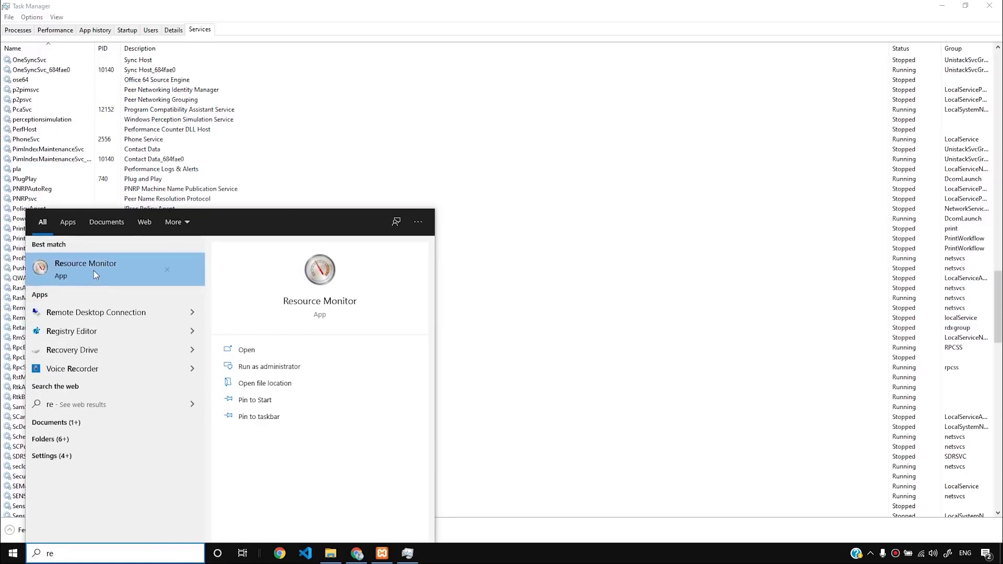
left_click(93, 270)
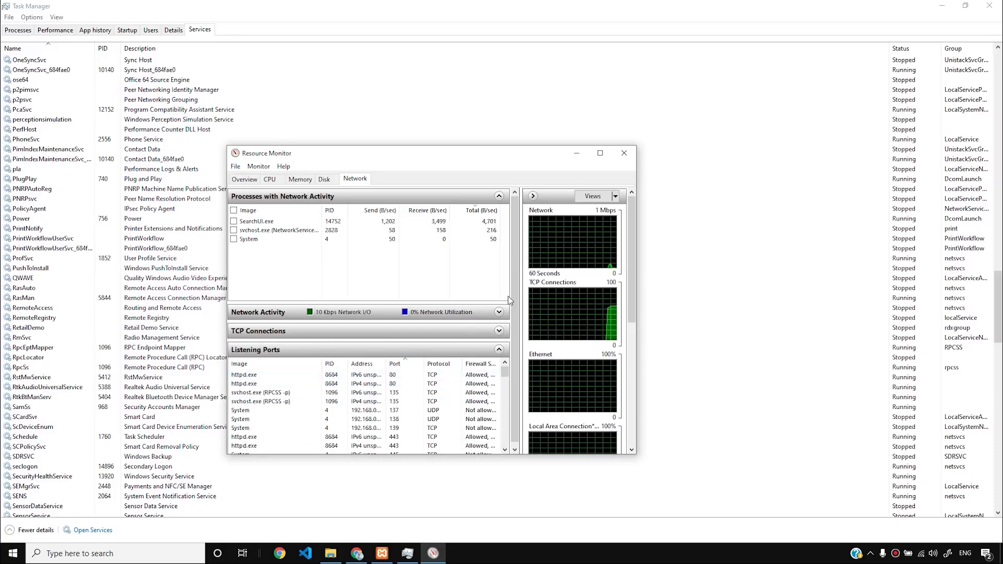
left_click(499, 196)
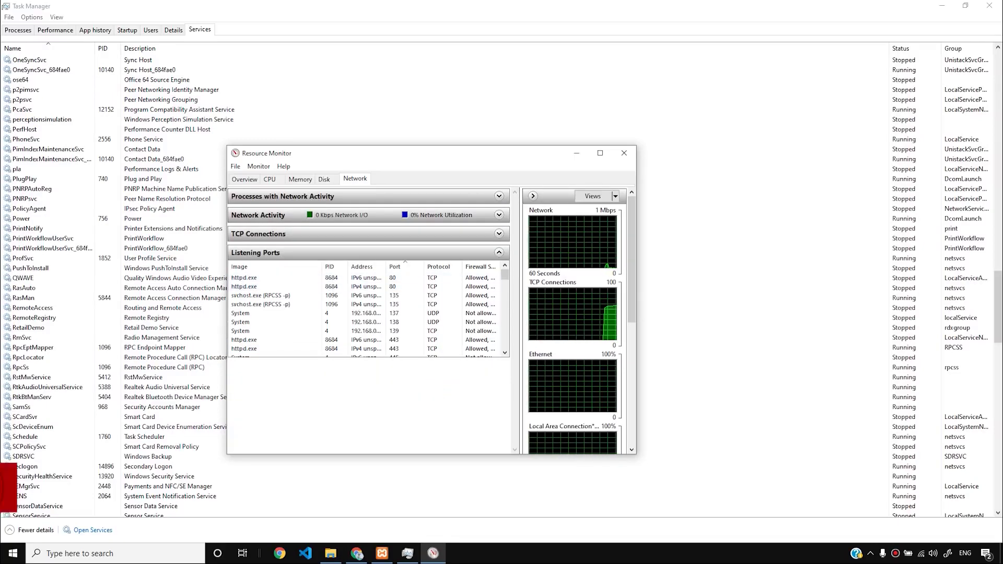
Place the XAMPP Control Panel beside Resource Monitor, compare Apache's ports with the listening ports, and close Resource Monitor
left_click(382, 553)
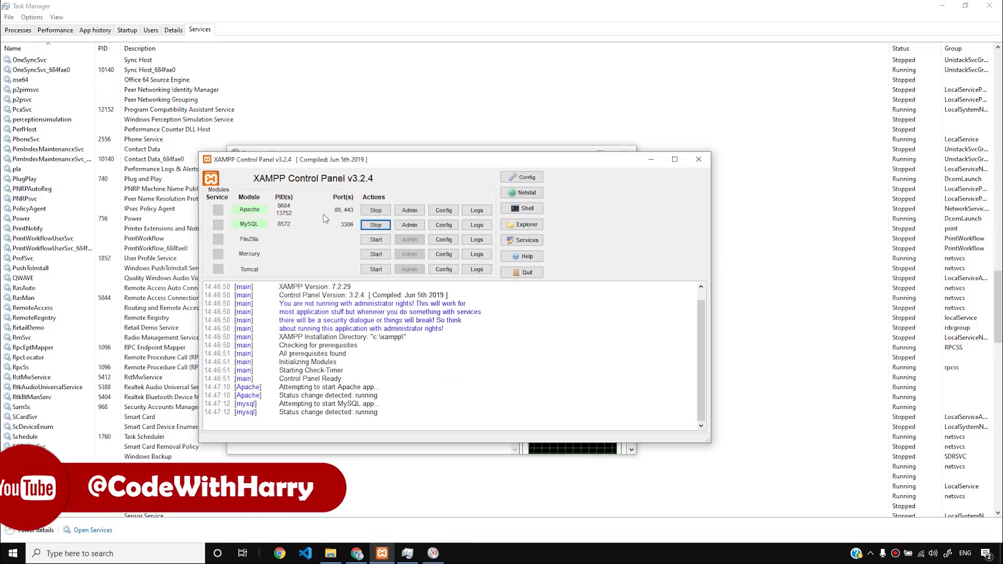
left_click_drag(415, 161, 661, 174)
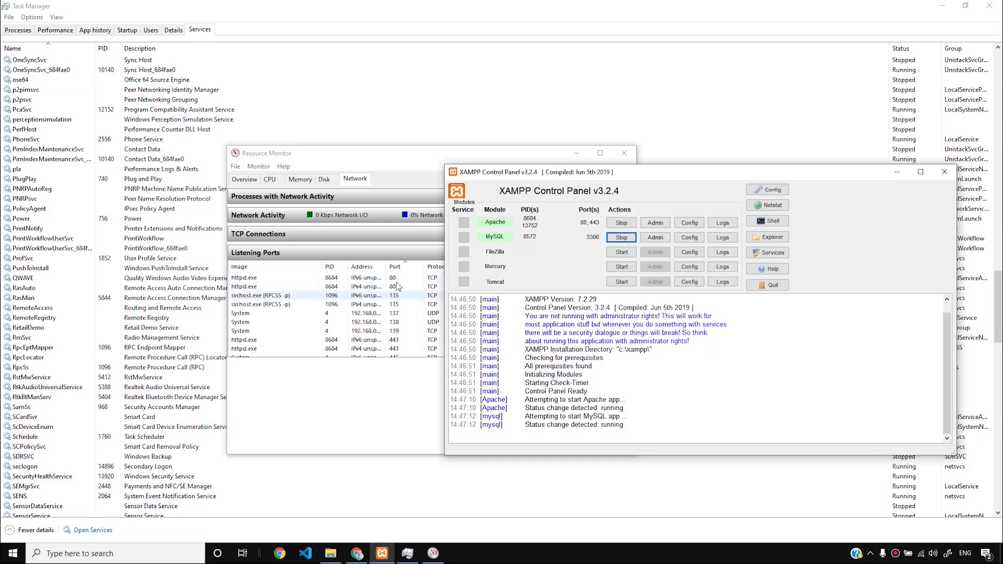
left_click(481, 156)
left_click(623, 153)
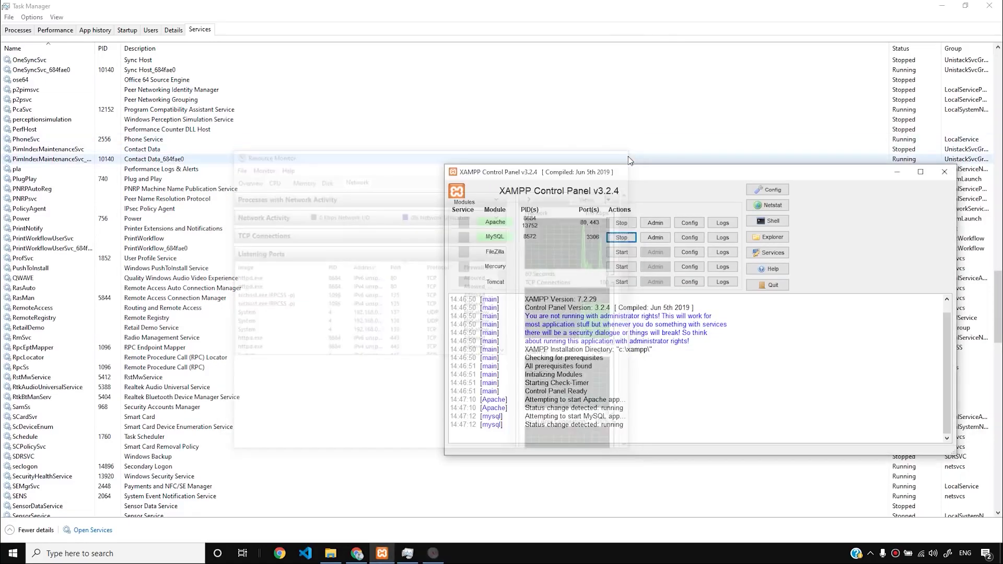
Open MySQL's phpMyAdmin page from the XAMPP Control Panel, move its browser tab before Download XAMPP, and highlight the database server's user entry
left_click_drag(640, 170, 416, 112)
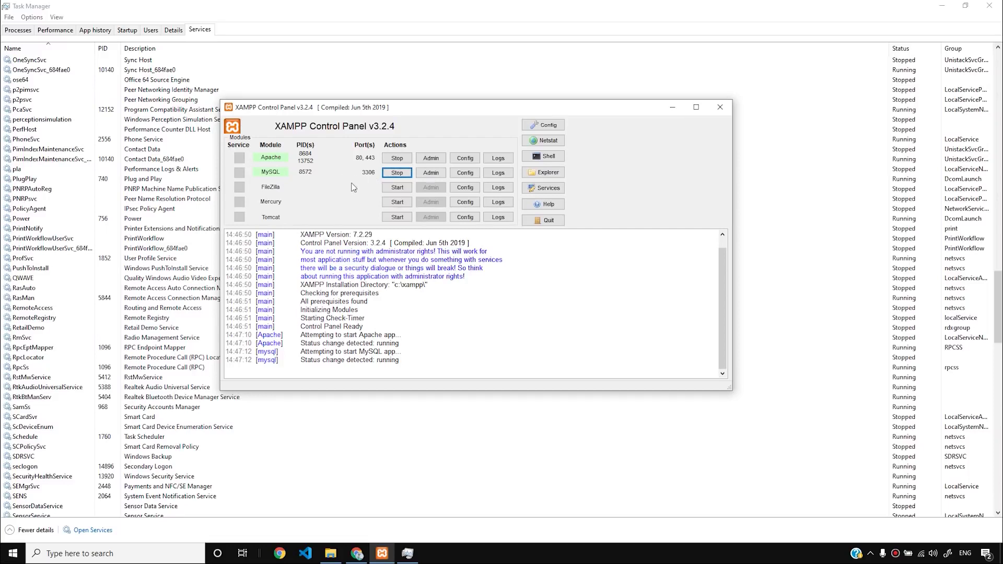
left_click(431, 173)
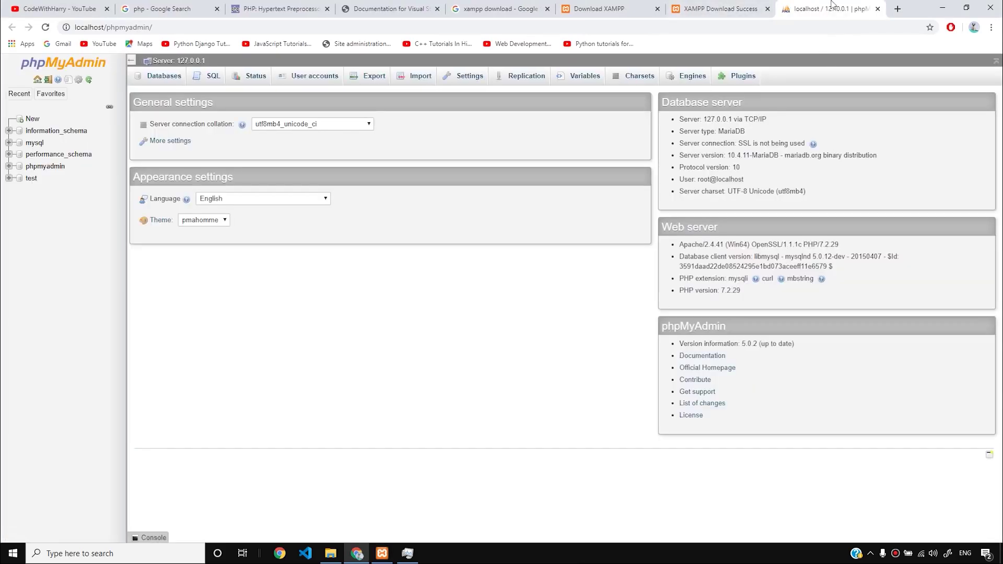
left_click_drag(838, 8, 628, 5)
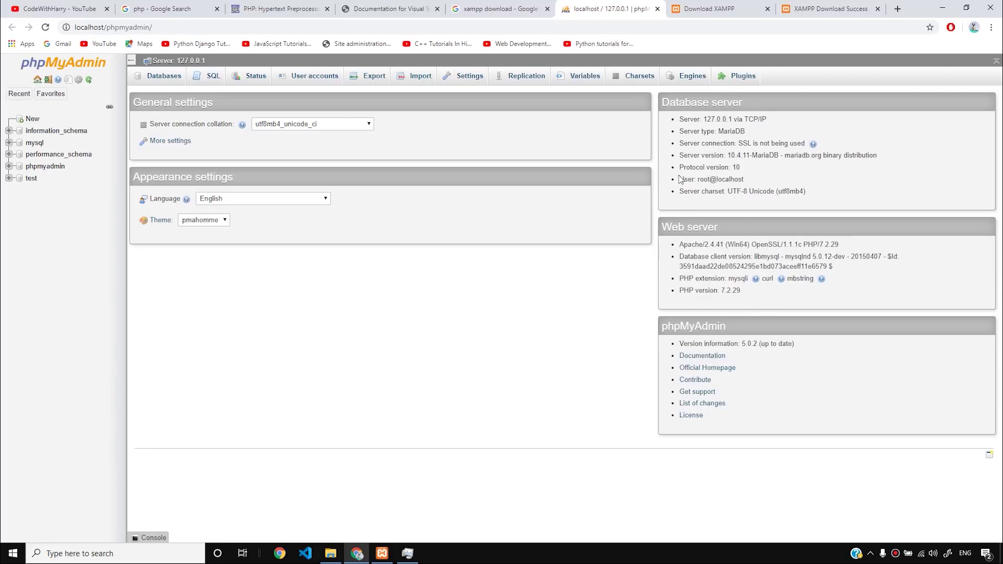
left_click_drag(742, 181, 683, 180)
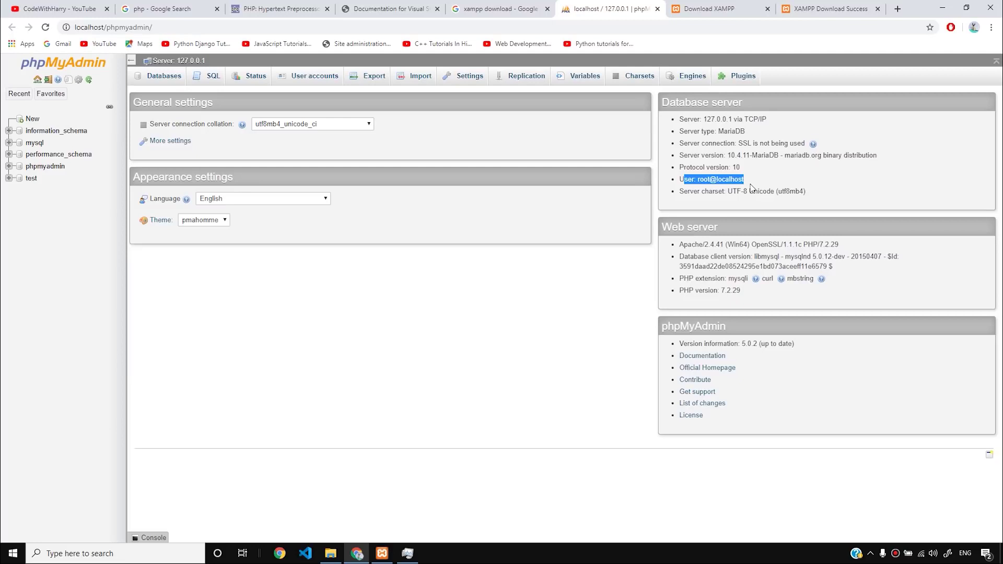
Bring up the XAMPP Control Panel again, and revisit the CodeWithHarry YouTube channel and the php search results
left_click(383, 552)
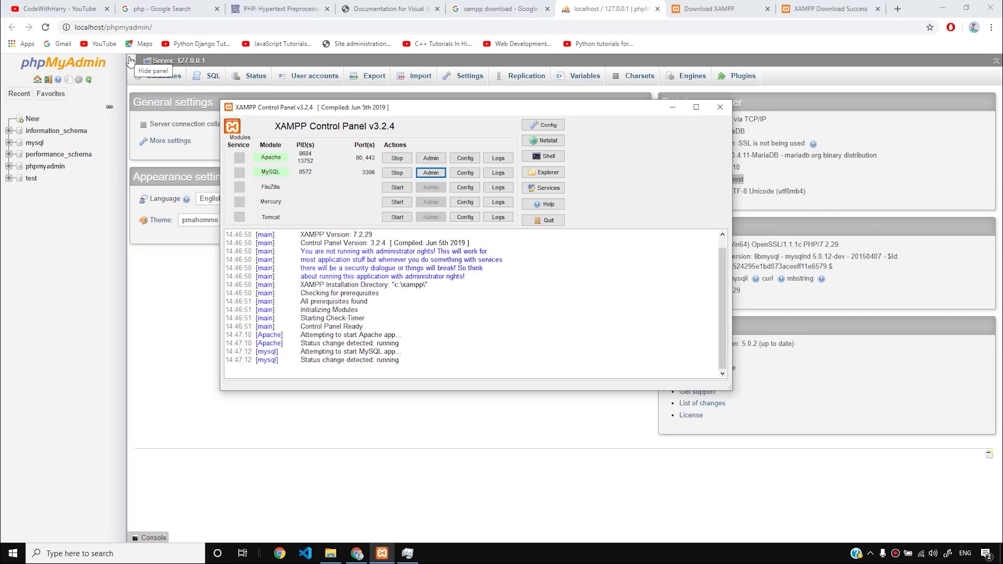
left_click(38, 6)
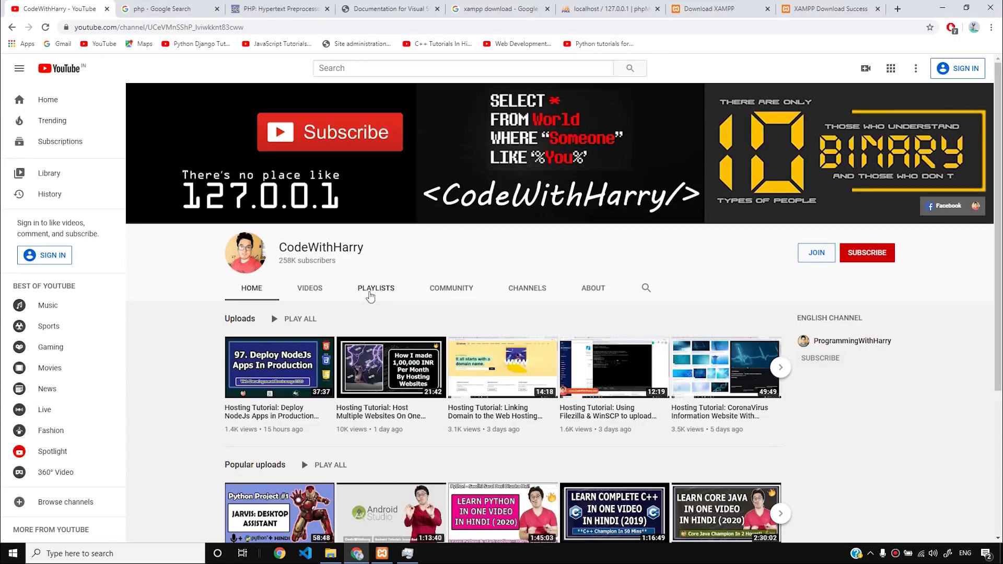
left_click(167, 7)
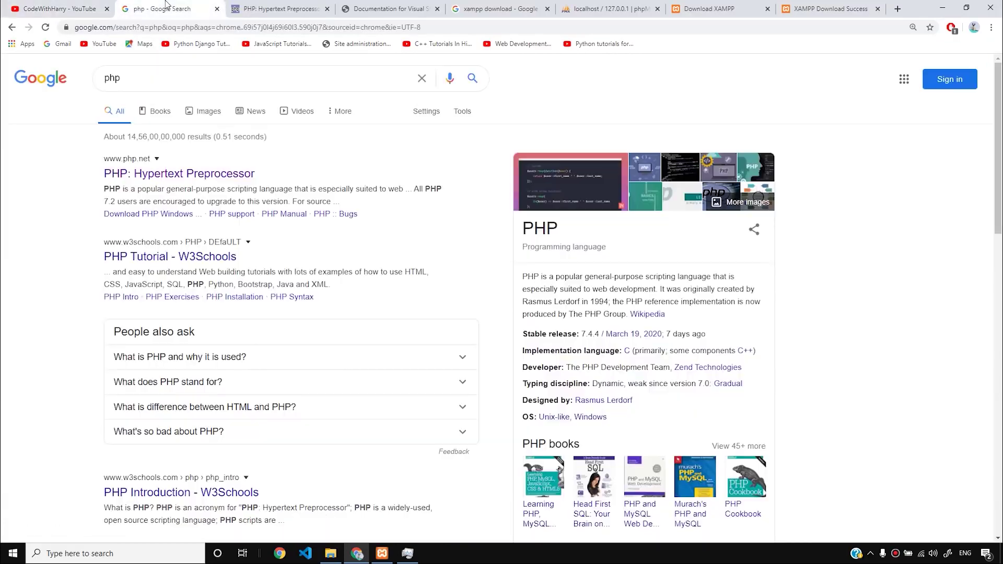